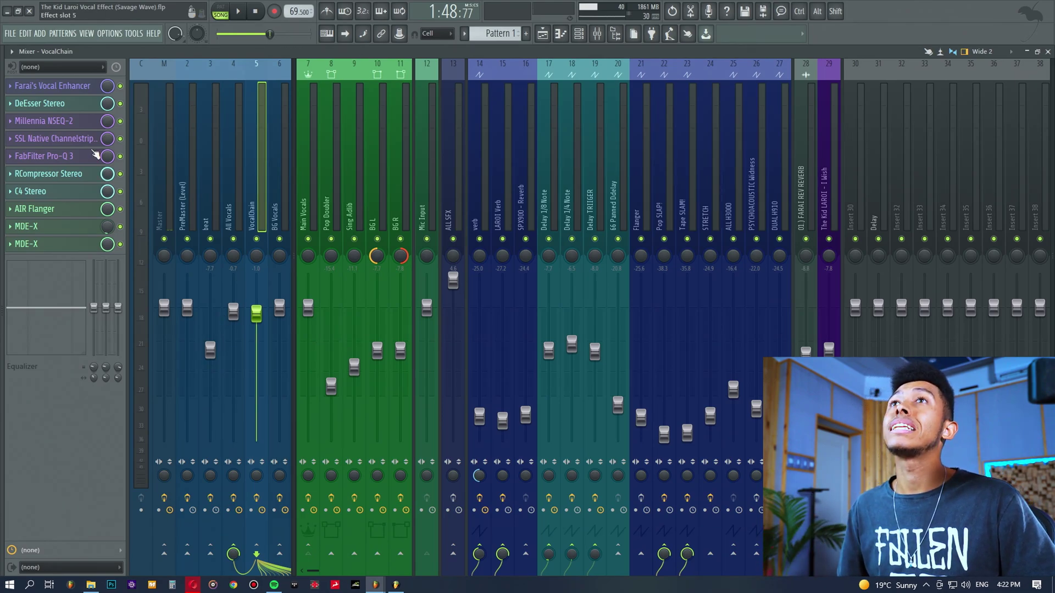
# Step: Open DeEsser Stereo on the VocalChain insert, center it over the mixer, and reset its peak readout
pyautogui.click(53, 108)
pyautogui.moveTo(676, 344); pyautogui.dragTo(473, 176)
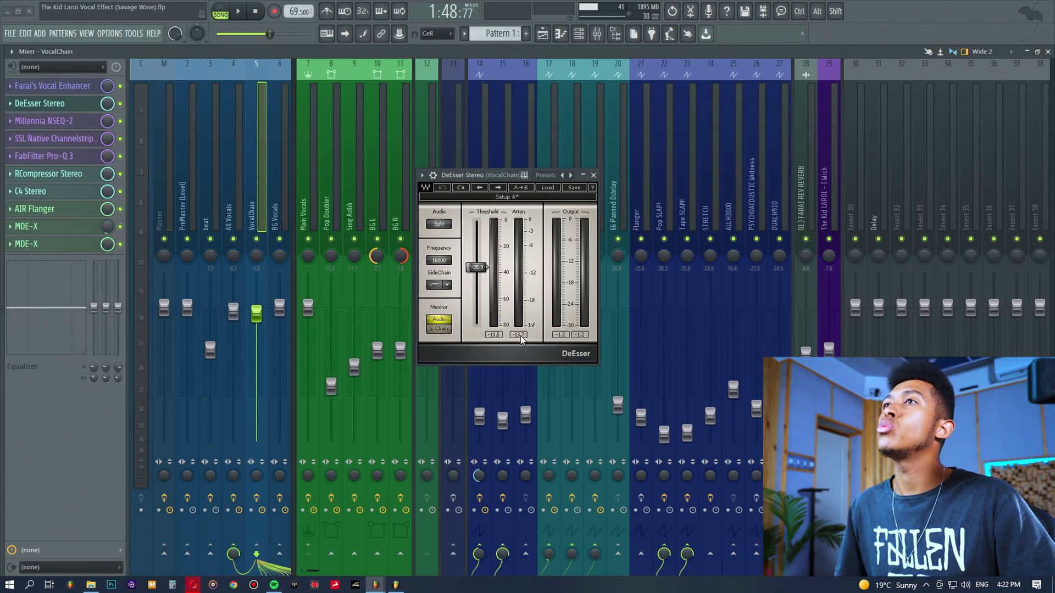
pyautogui.click(522, 314)
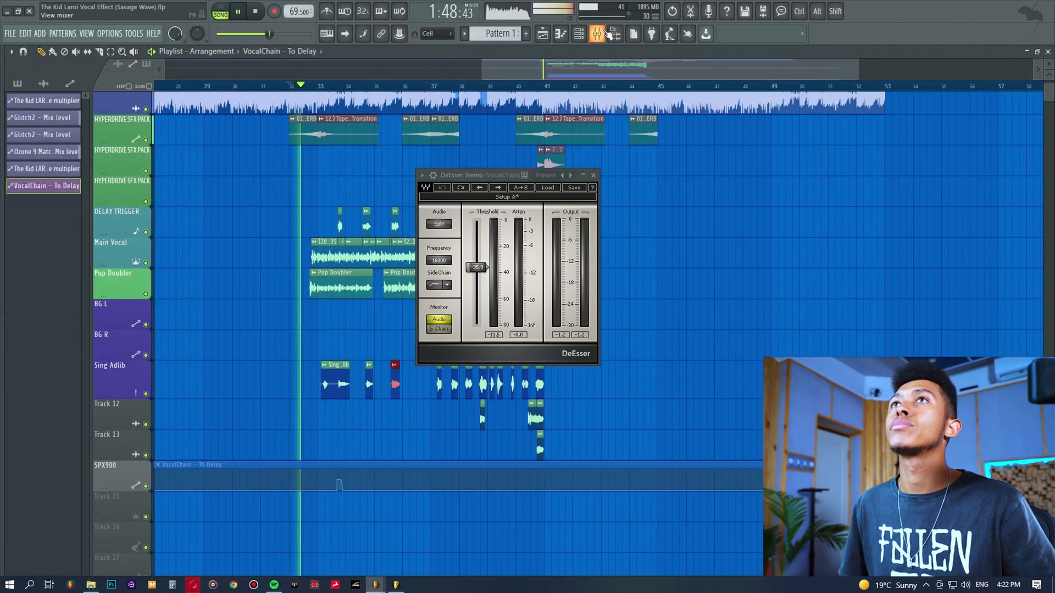
pyautogui.click(609, 34)
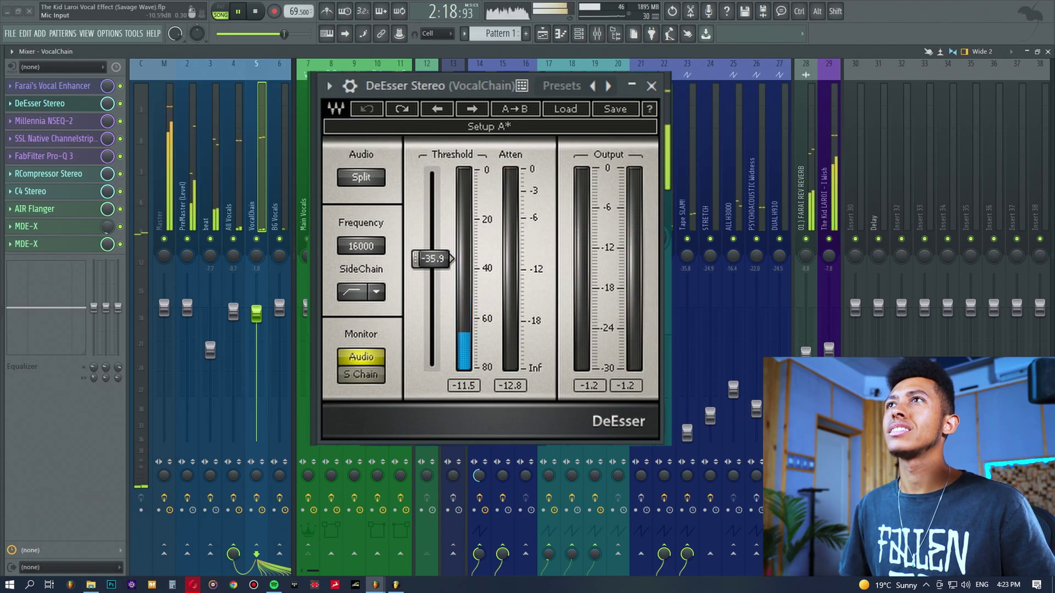
# Step: Stop playback and shift the DeEsser Stereo window slightly left over the mixer
pyautogui.doubleClick(438, 87)
pyautogui.press('space')
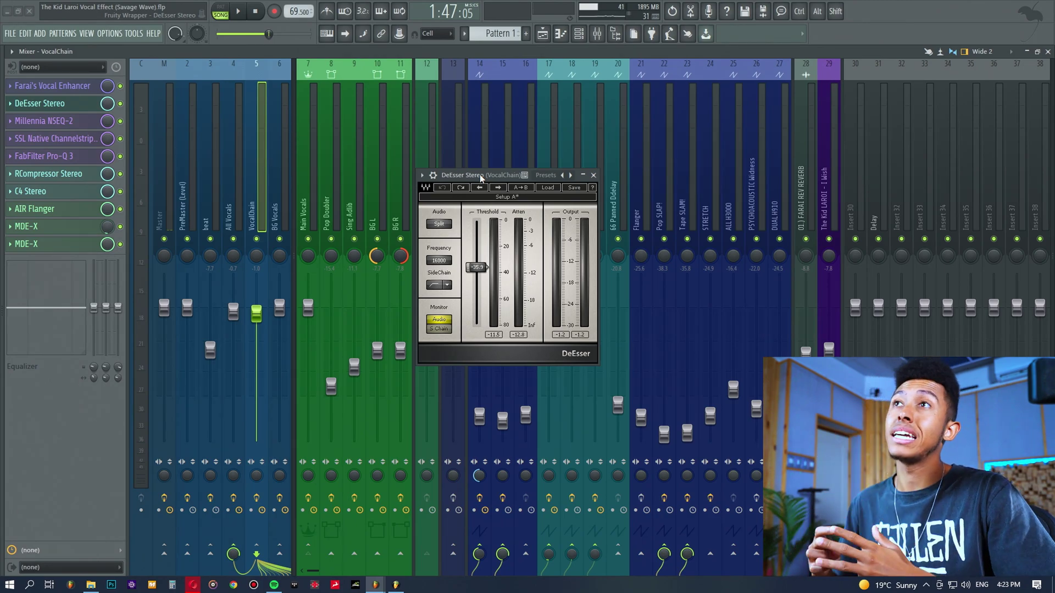
pyautogui.moveTo(480, 177); pyautogui.dragTo(441, 171)
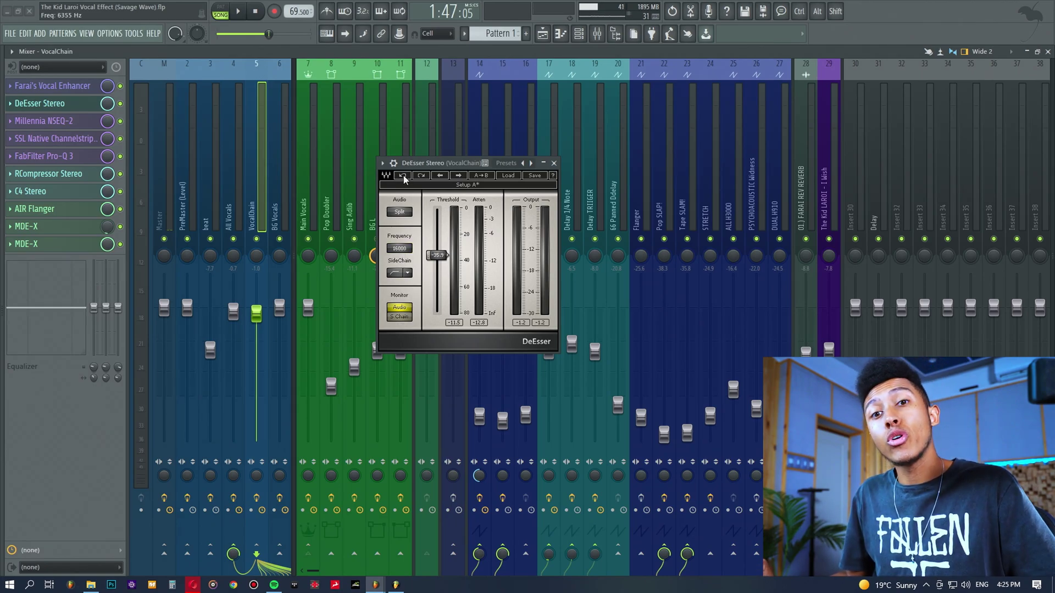
pyautogui.moveTo(429, 167); pyautogui.dragTo(417, 158)
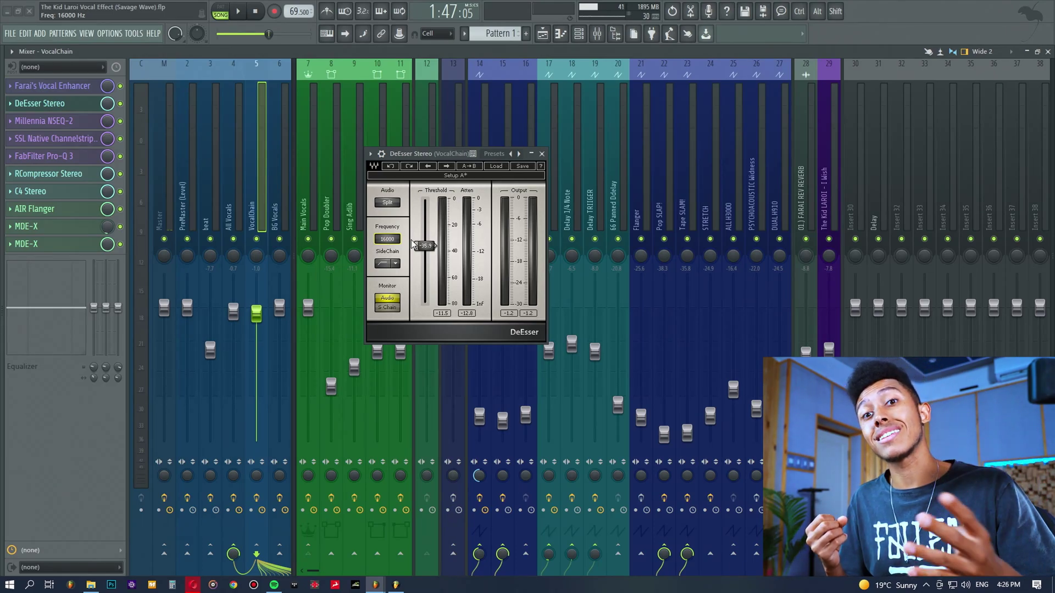
pyautogui.moveTo(411, 160); pyautogui.dragTo(439, 159)
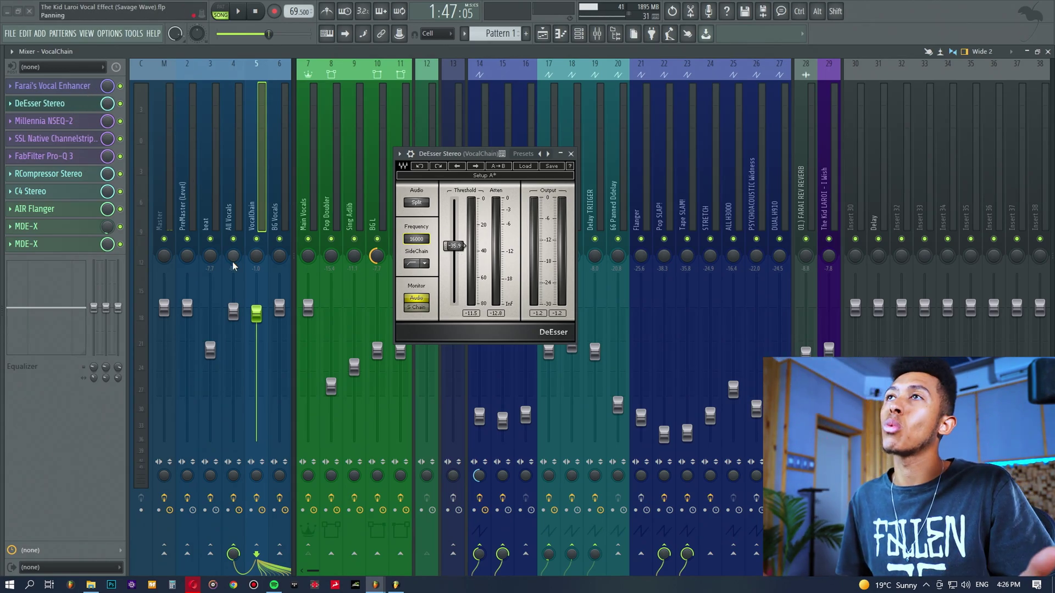
pyautogui.moveTo(462, 155); pyautogui.dragTo(440, 152)
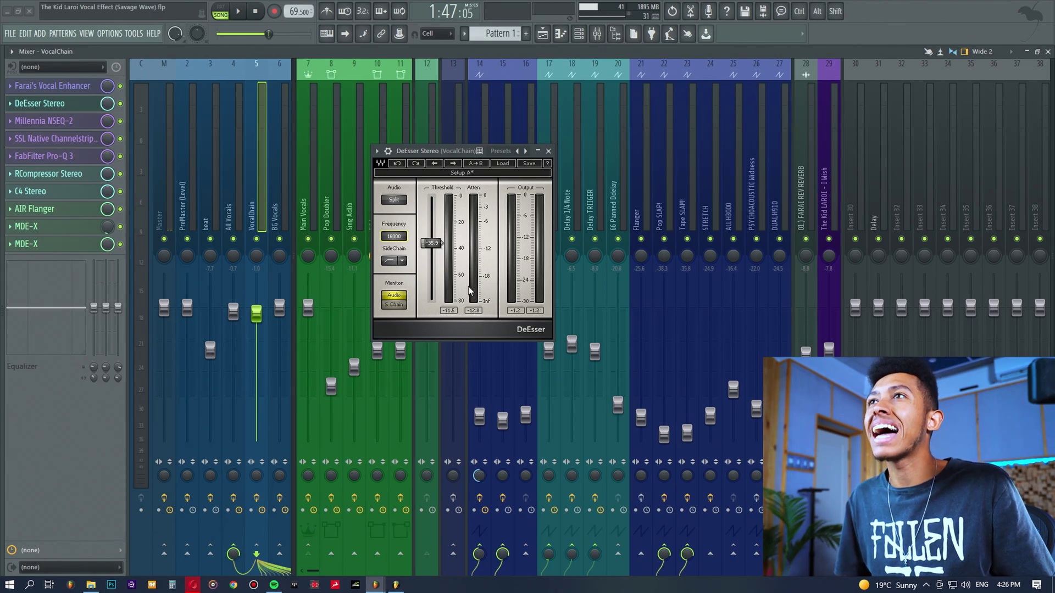
# Step: Reset the DeEsser peak readout, move its window off the Mic Input strip, and start playback
pyautogui.click(474, 311)
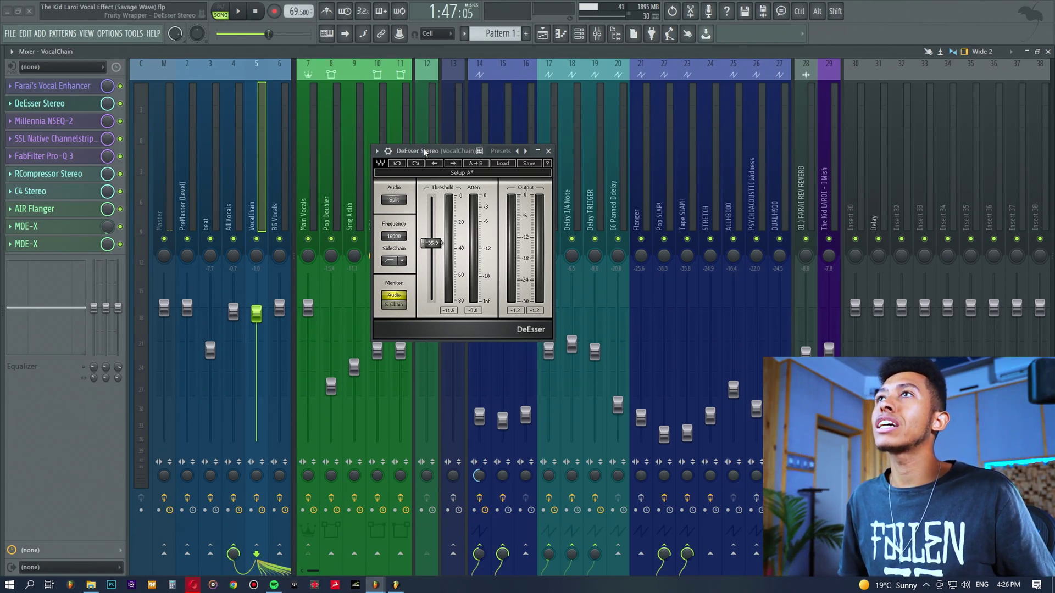
pyautogui.moveTo(424, 150); pyautogui.dragTo(504, 158)
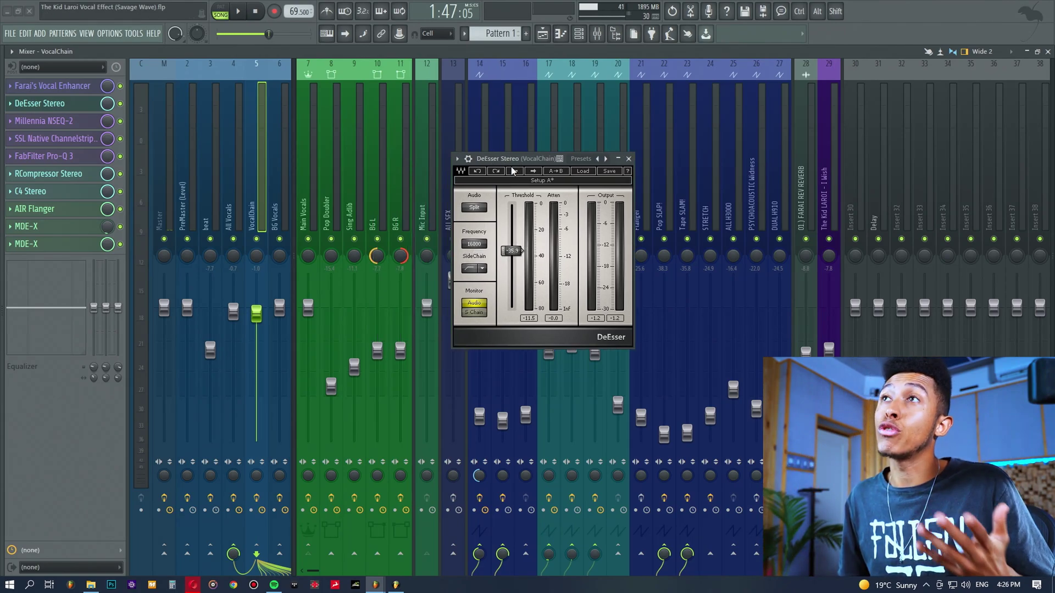
pyautogui.moveTo(517, 159); pyautogui.dragTo(525, 156)
pyautogui.press('space')
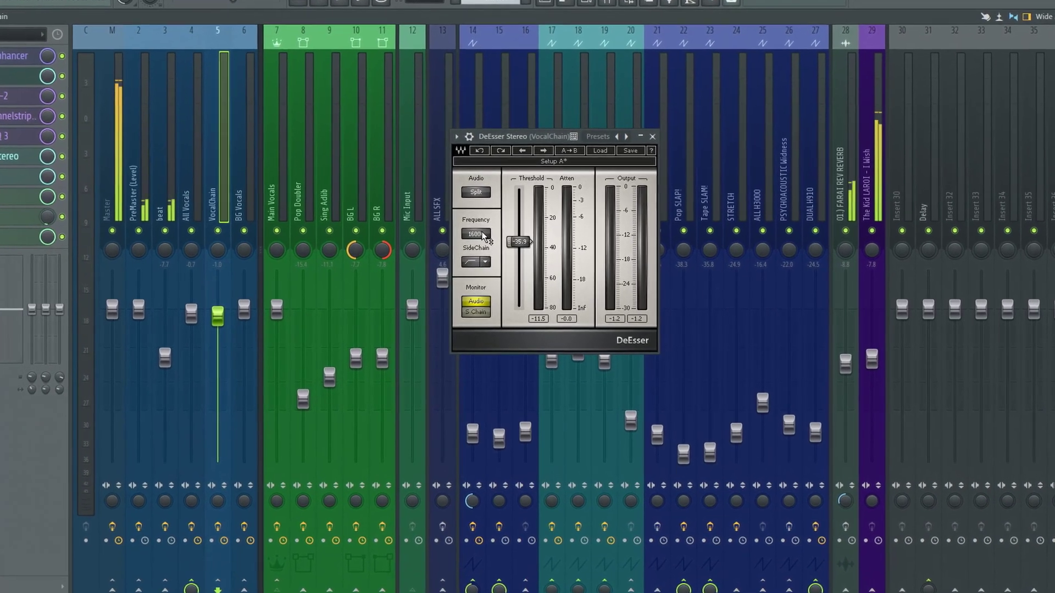
# Step: Sweep the DeEsser frequency down to 5959 Hz, restore 16000 Hz, and show the Playlist
pyautogui.moveTo(482, 236); pyautogui.dragTo(483, 179)
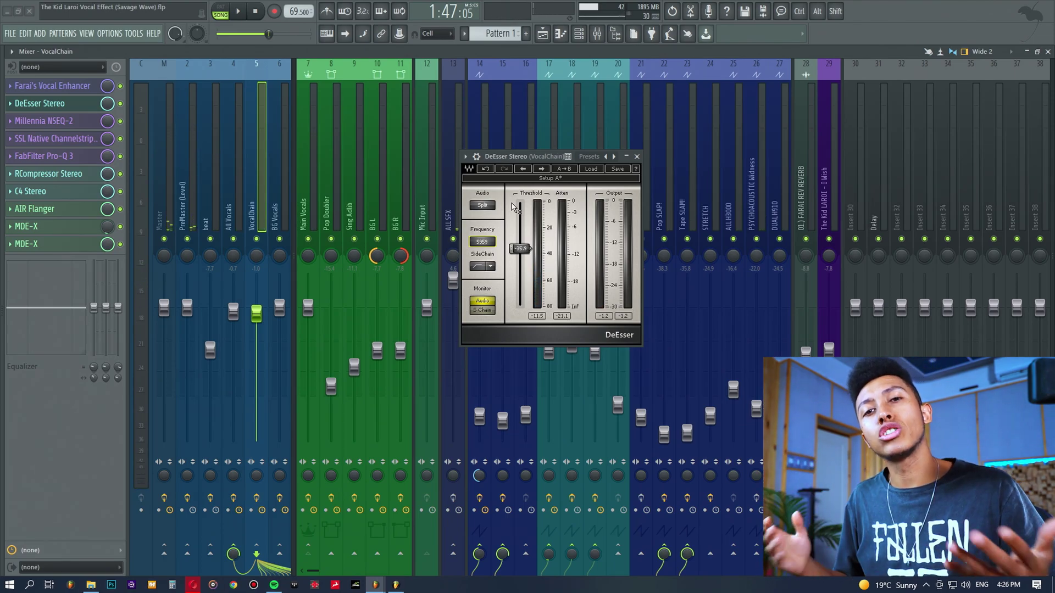
pyautogui.moveTo(482, 242); pyautogui.dragTo(489, 250)
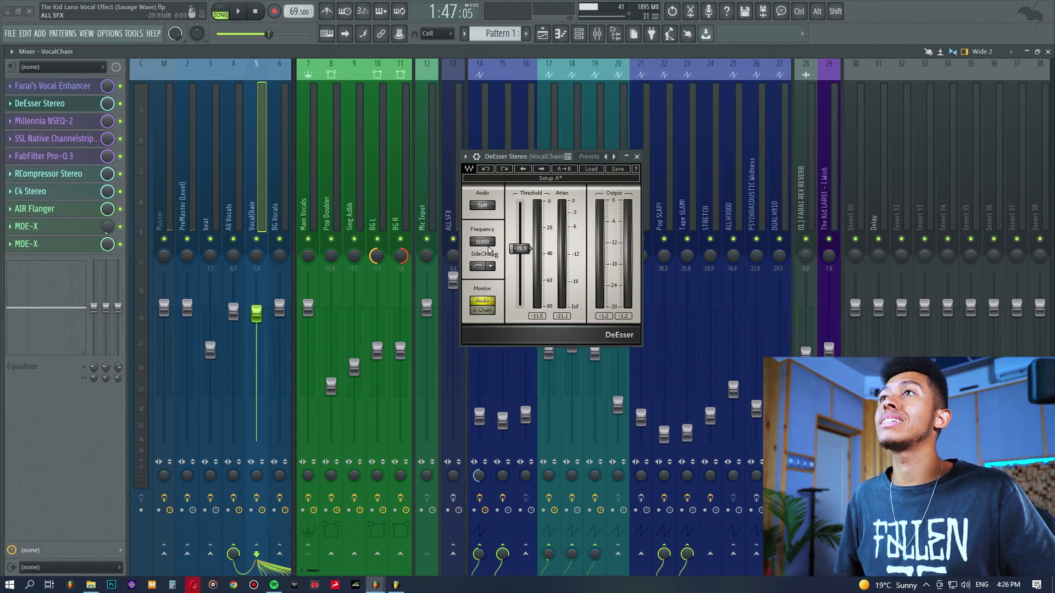
pyautogui.click(543, 34)
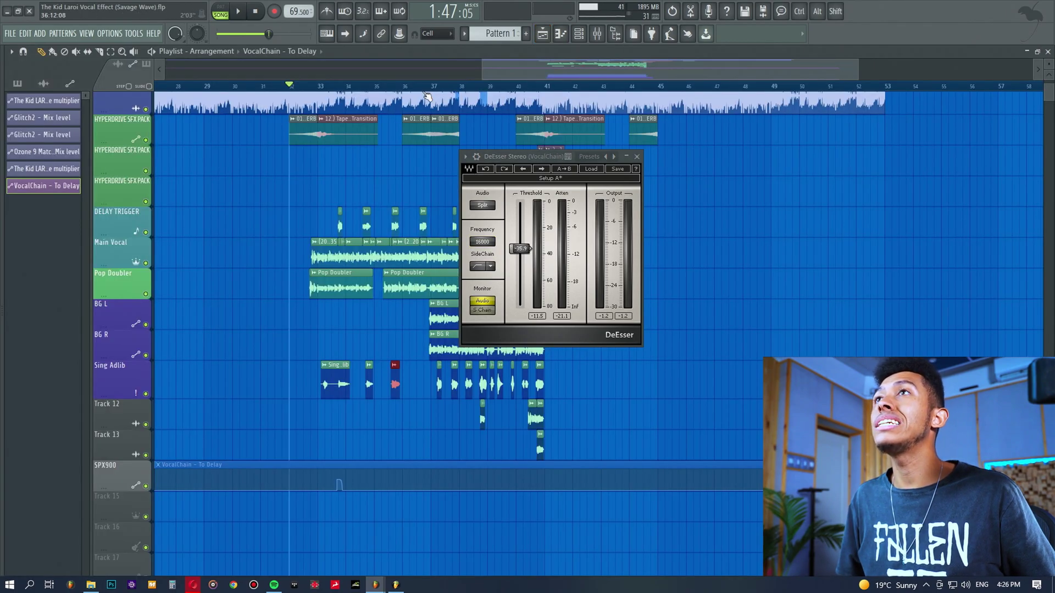
# Step: Play from bar 36, then bypass DeEsser Stereo in the mixer and replay to compare
pyautogui.click(407, 86)
pyautogui.press('space')
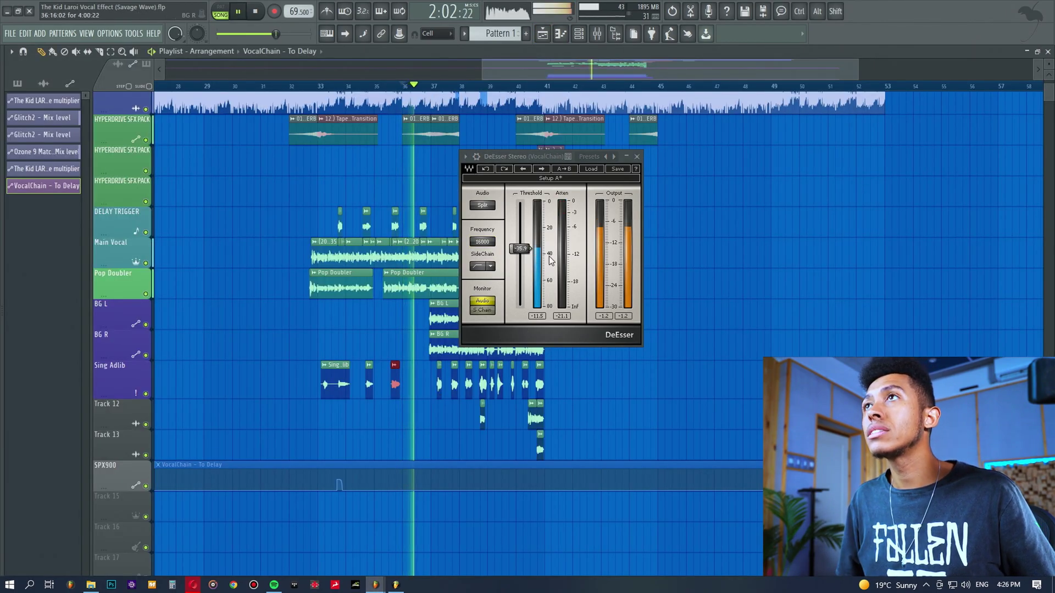
pyautogui.press('space')
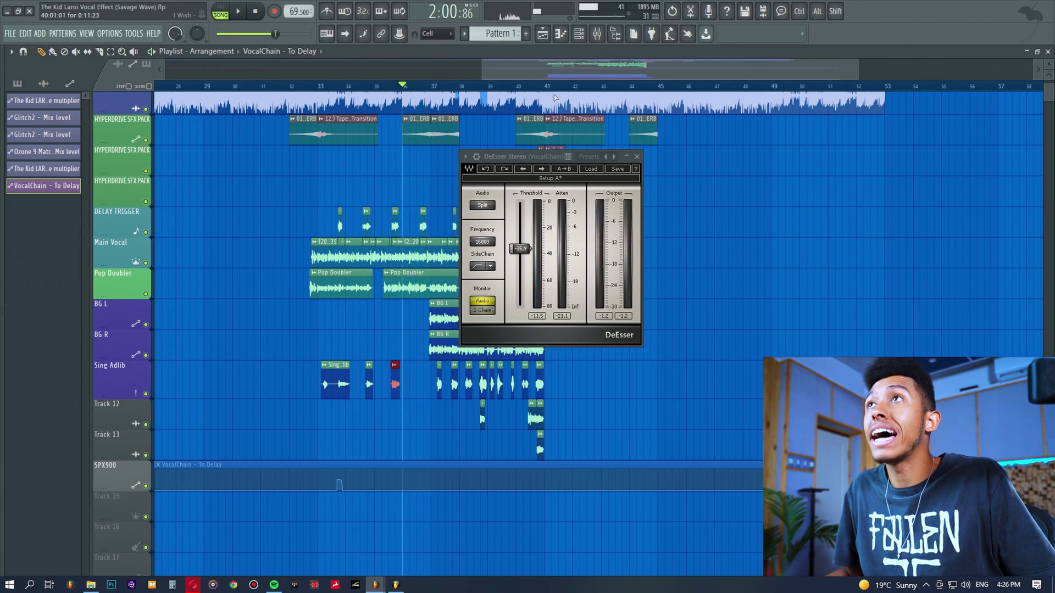
pyautogui.click(596, 34)
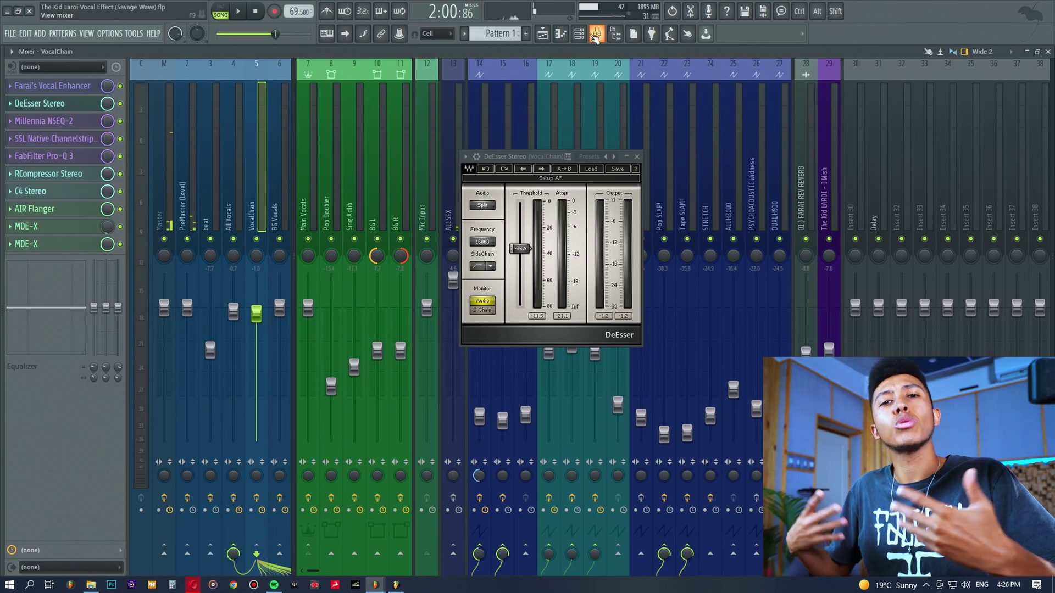
pyautogui.click(121, 103)
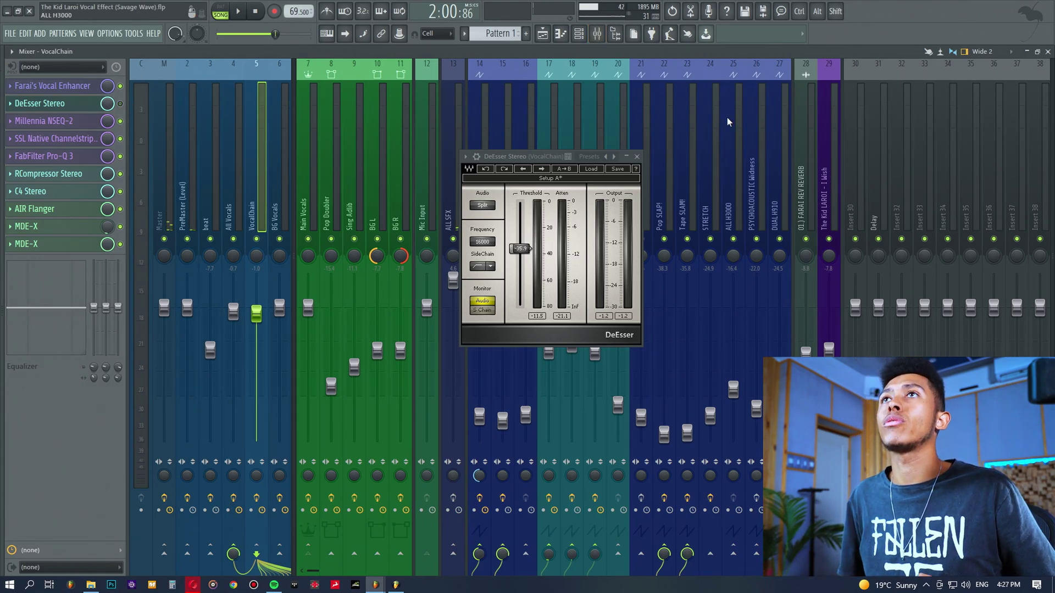
pyautogui.press('space')
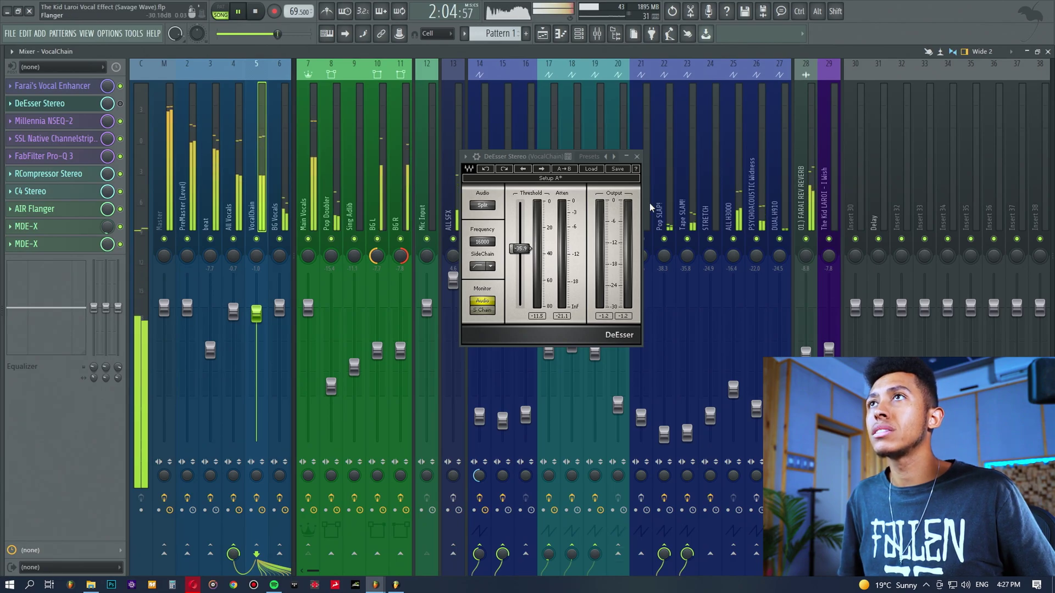
pyautogui.press('space')
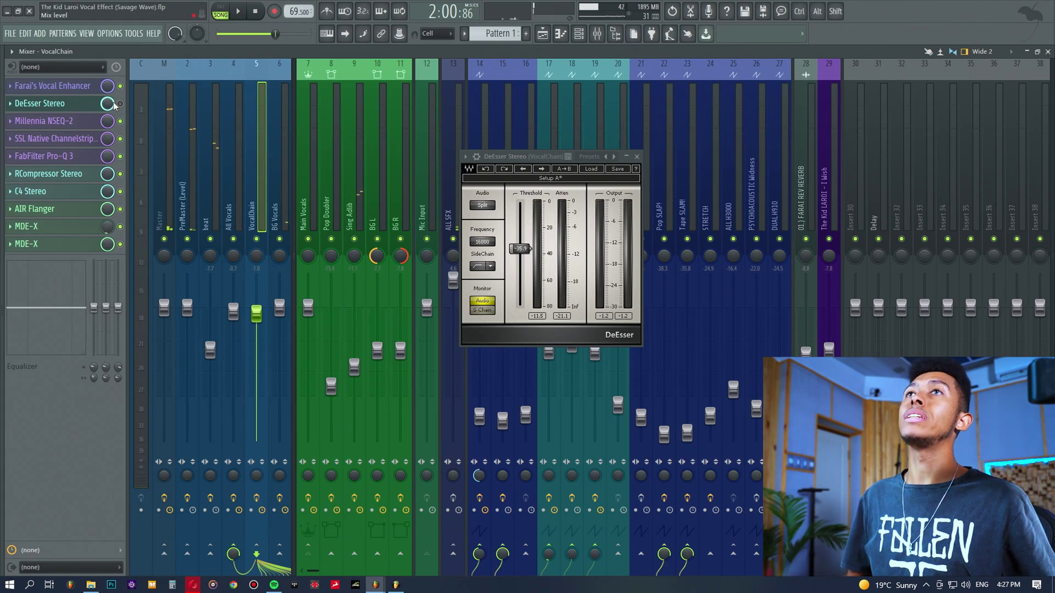
# Step: Replay the arrangement with the mixer shown, stop, and set the song position to bar 37
pyautogui.click(542, 33)
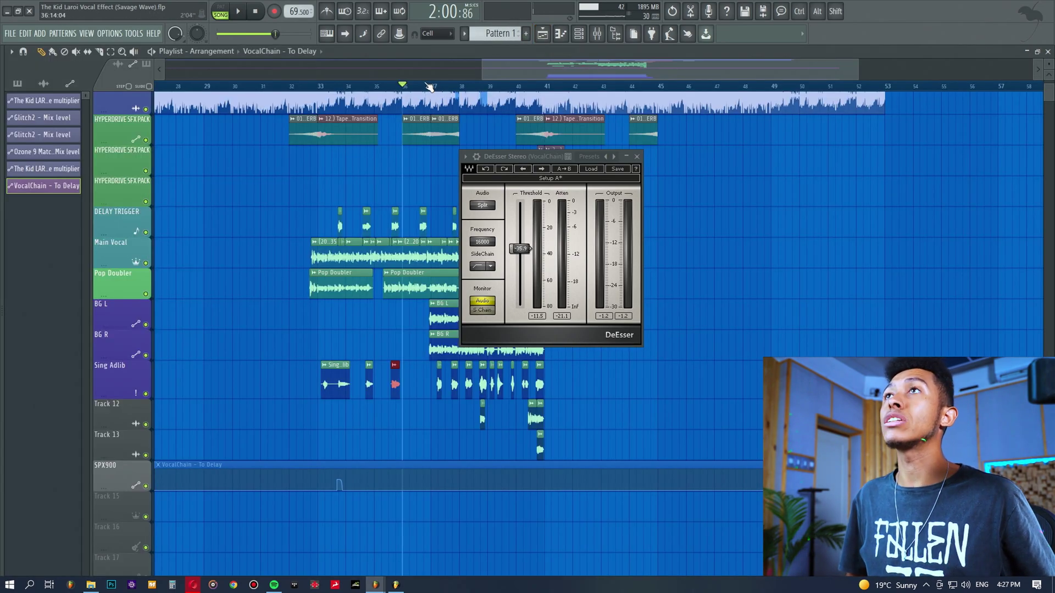
pyautogui.press('space')
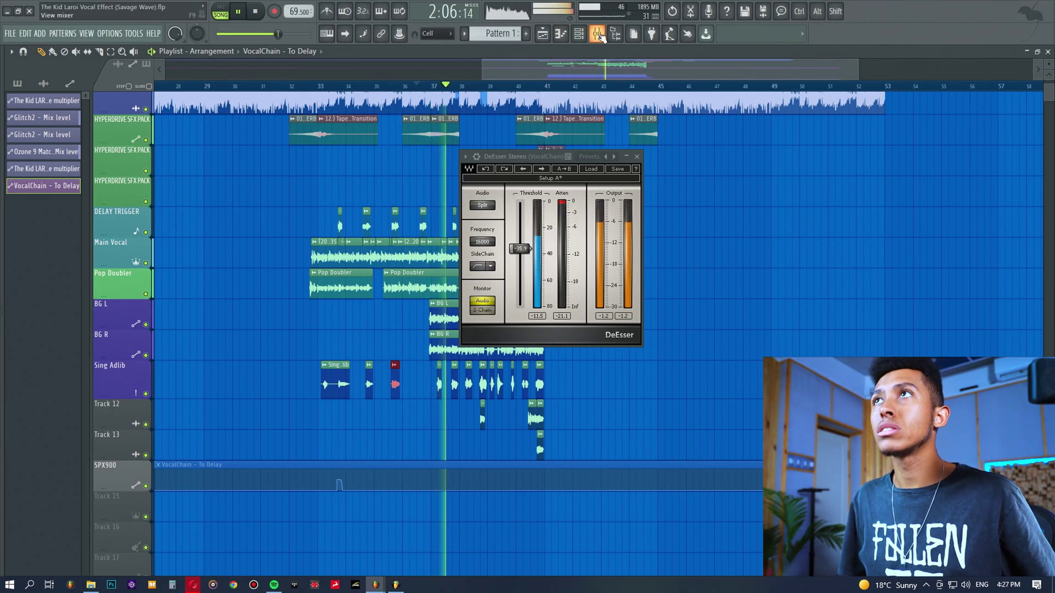
pyautogui.press('F9')
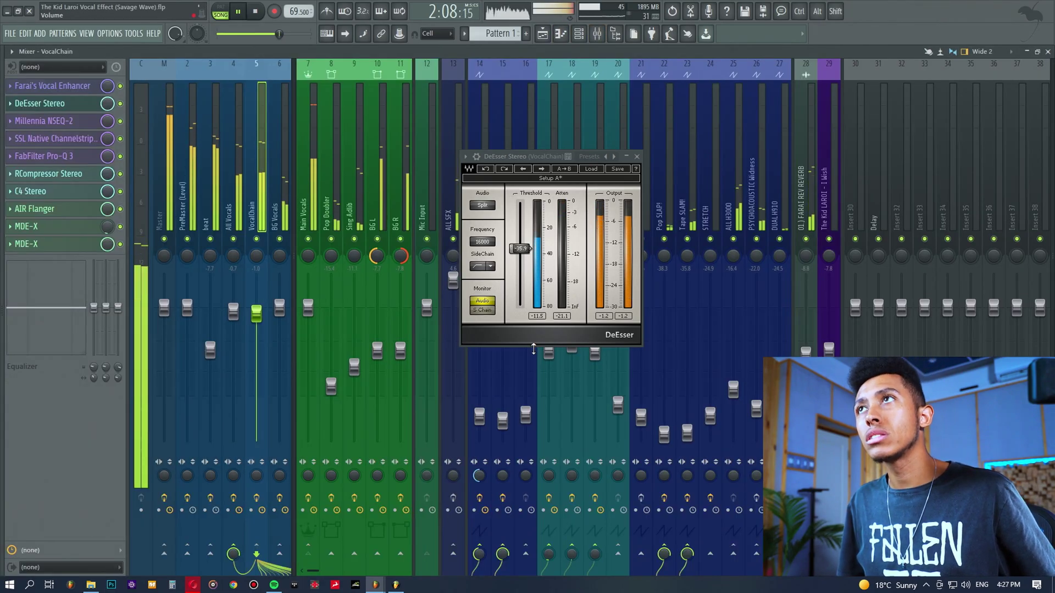
pyautogui.press('space')
pyautogui.press('F5')
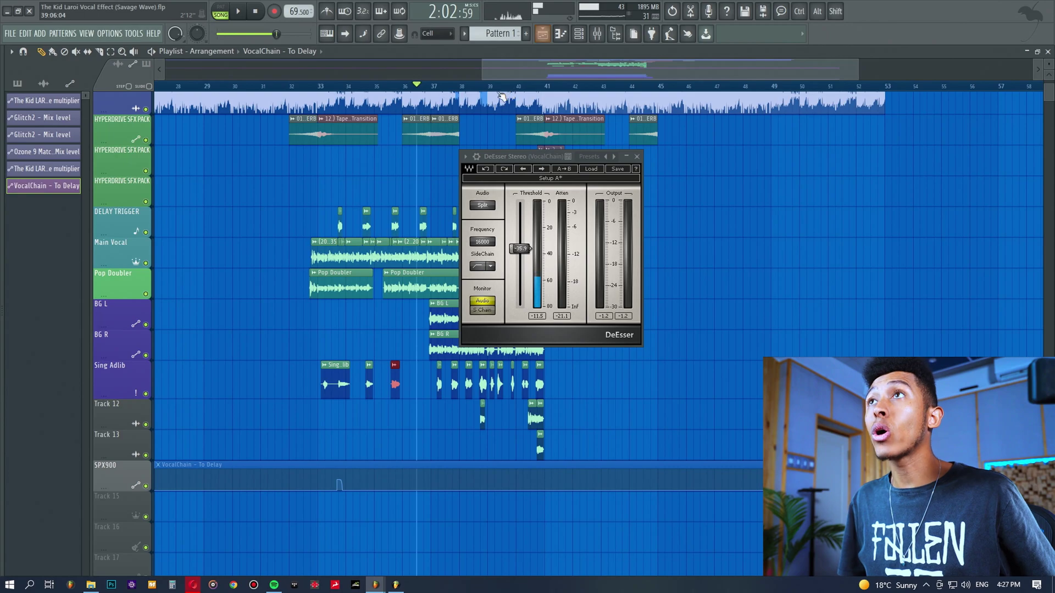
pyautogui.click(434, 87)
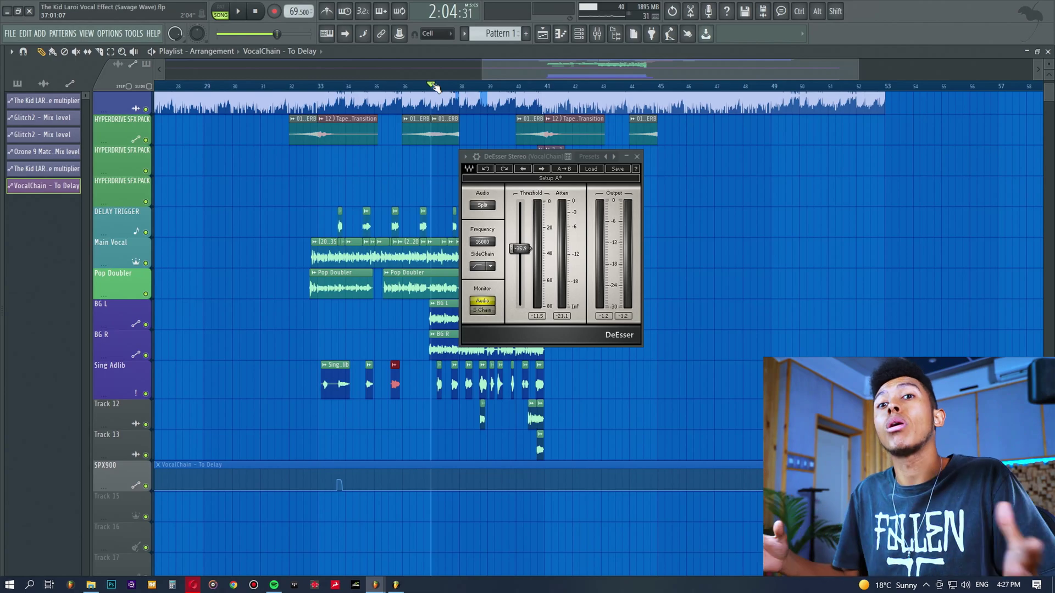
# Step: Move the DeEsser window over the arrangement, check the mixer, and return to the Playlist
pyautogui.moveTo(513, 156); pyautogui.dragTo(463, 171)
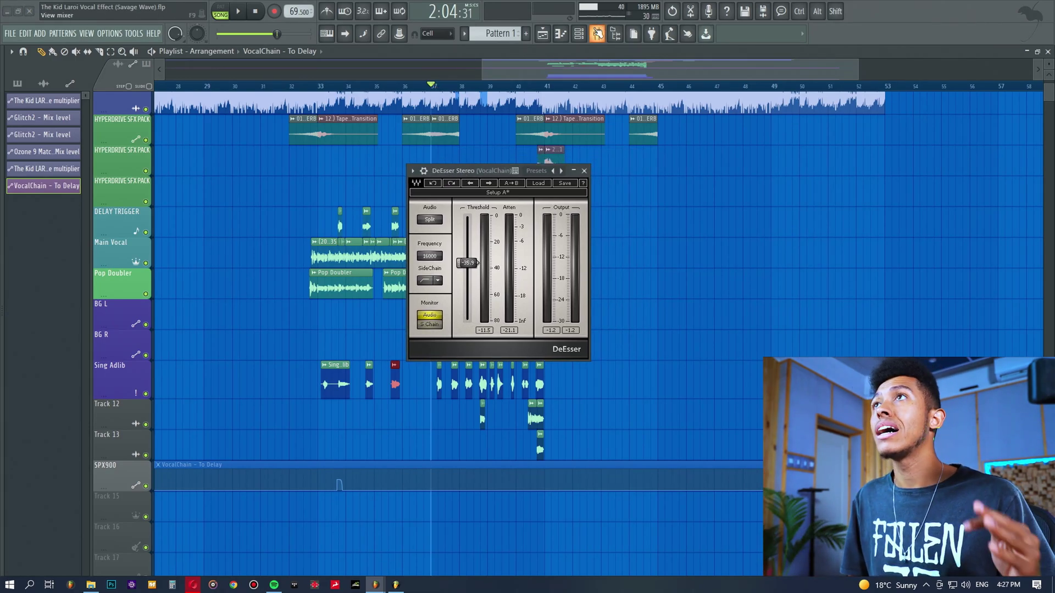
pyautogui.click(596, 33)
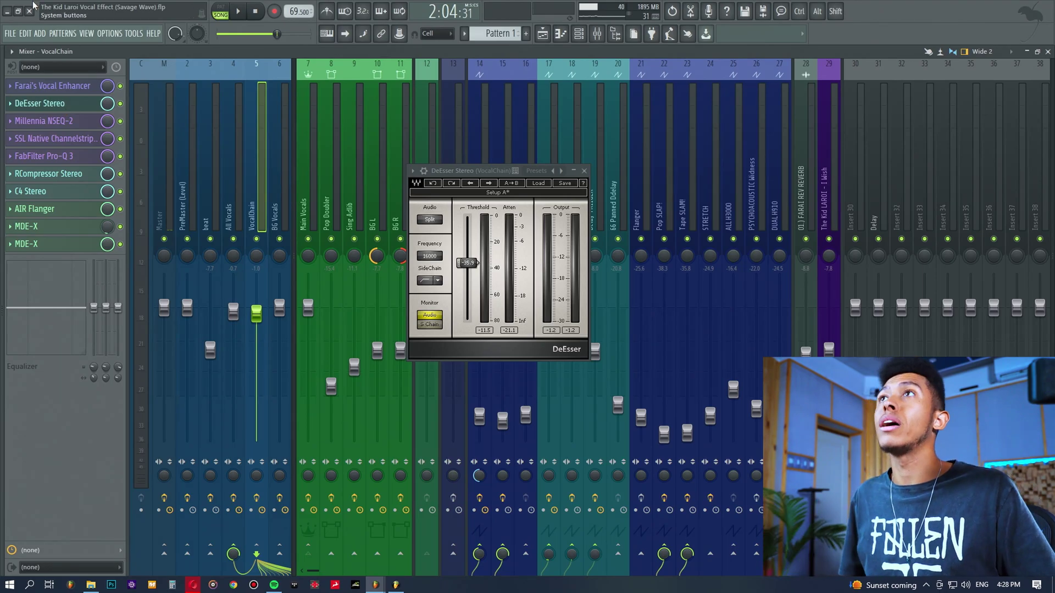
pyautogui.click(542, 34)
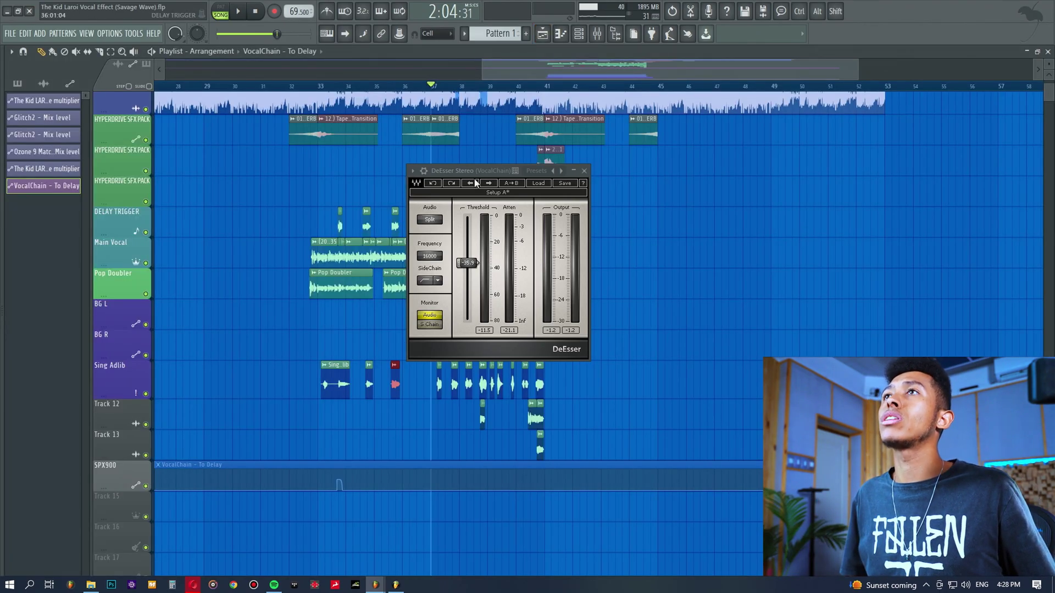
# Step: Move the DeEsser window right, zoom the Playlist, and play briefly from near bar 36
pyautogui.moveTo(473, 171); pyautogui.dragTo(727, 216)
pyautogui.scroll(4, 388, 86)
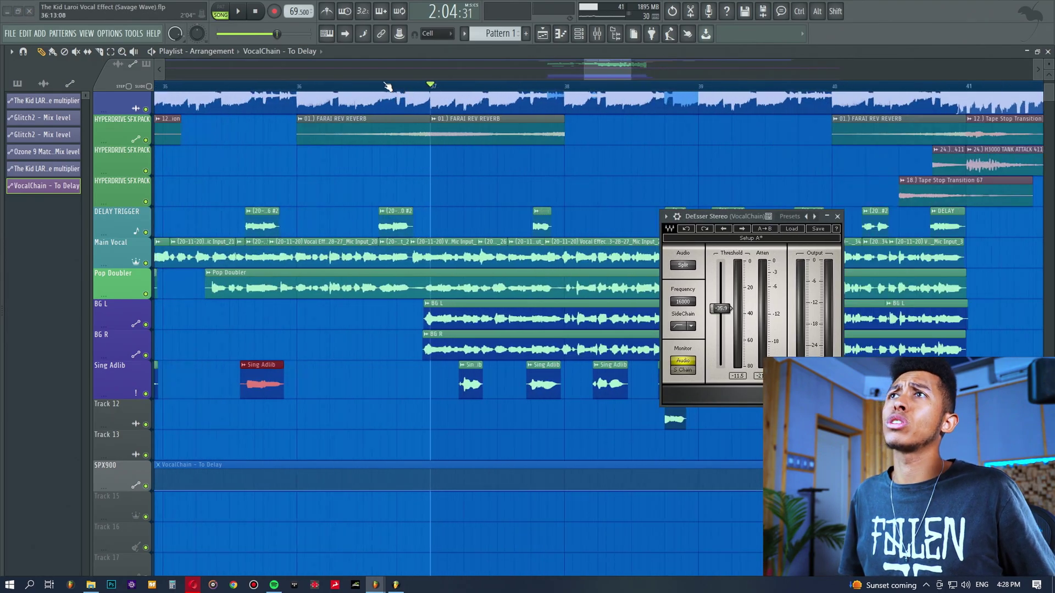
pyautogui.click(190, 86)
pyautogui.press('space')
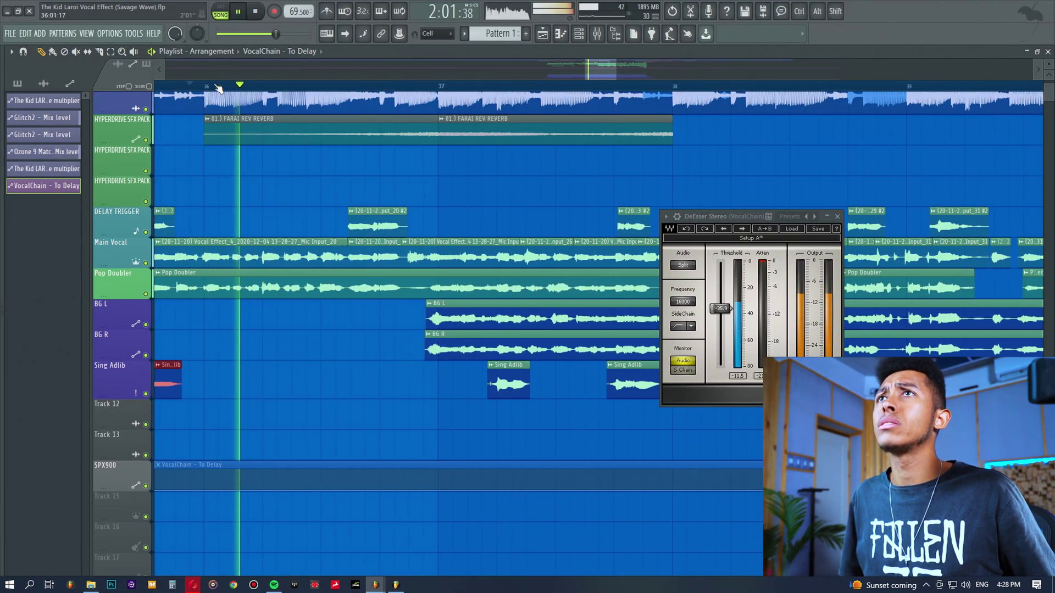
pyautogui.scroll(4, 218, 88)
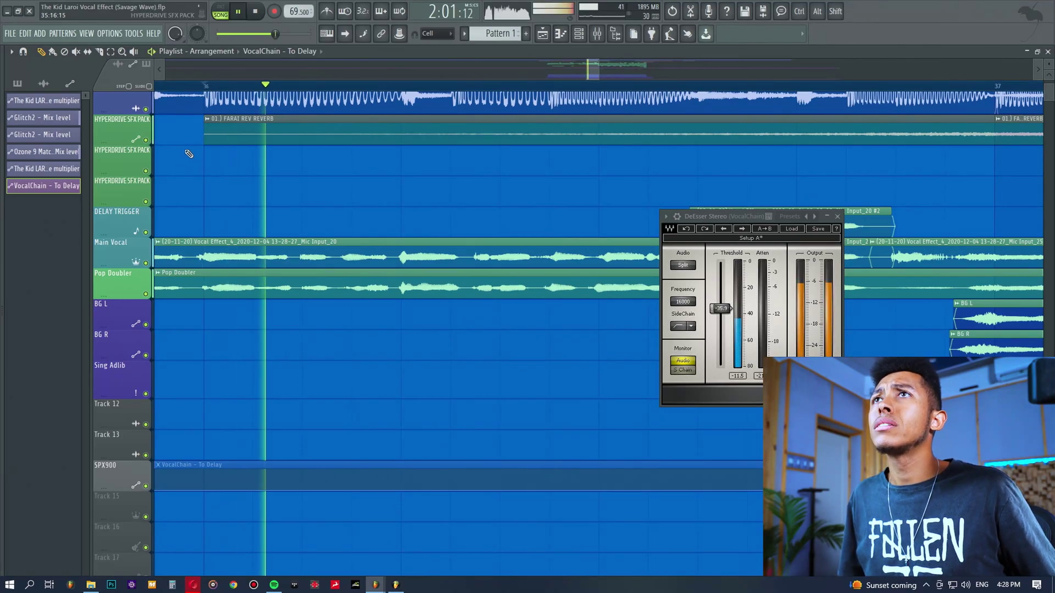
pyautogui.press('space')
# Step: Slice the start of the Main Vocal clip at two points into three clips
pyautogui.moveTo(197, 255); pyautogui.dragTo(253, 254)
pyautogui.click(261, 191)
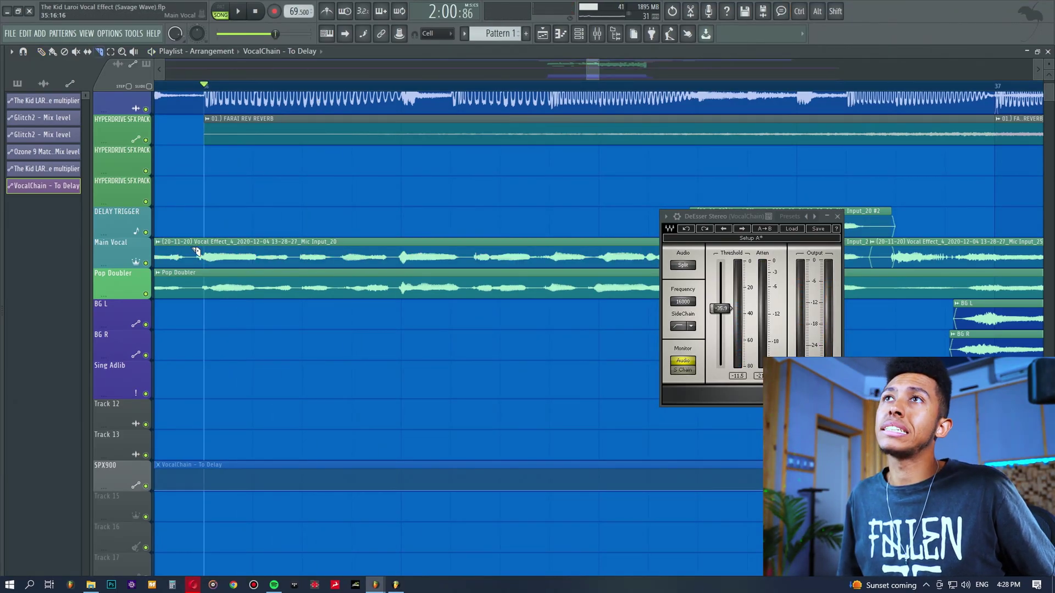
pyautogui.keyDown('alt'); pyautogui.keyDown('shift'); pyautogui.click(195, 252); pyautogui.keyUp('shift'); pyautogui.keyUp('alt')
pyautogui.keyDown('alt'); pyautogui.keyDown('shift'); pyautogui.click(259, 254); pyautogui.keyUp('shift'); pyautogui.keyUp('alt')
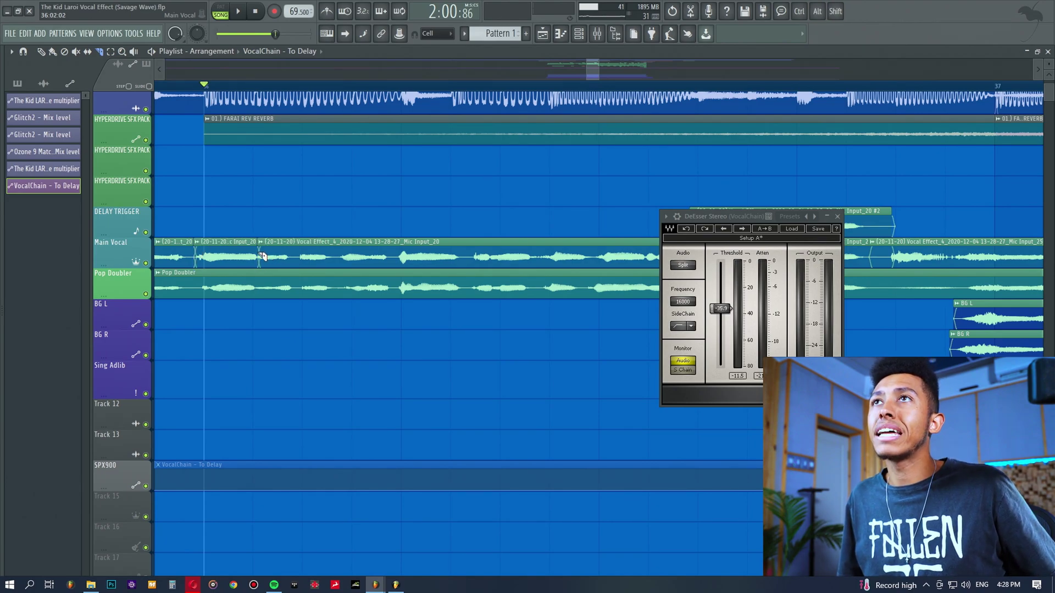
# Step: Inspect the sliced vocal clip's levels and pitch settings, close them, and bring up the mixer
pyautogui.doubleClick(234, 254)
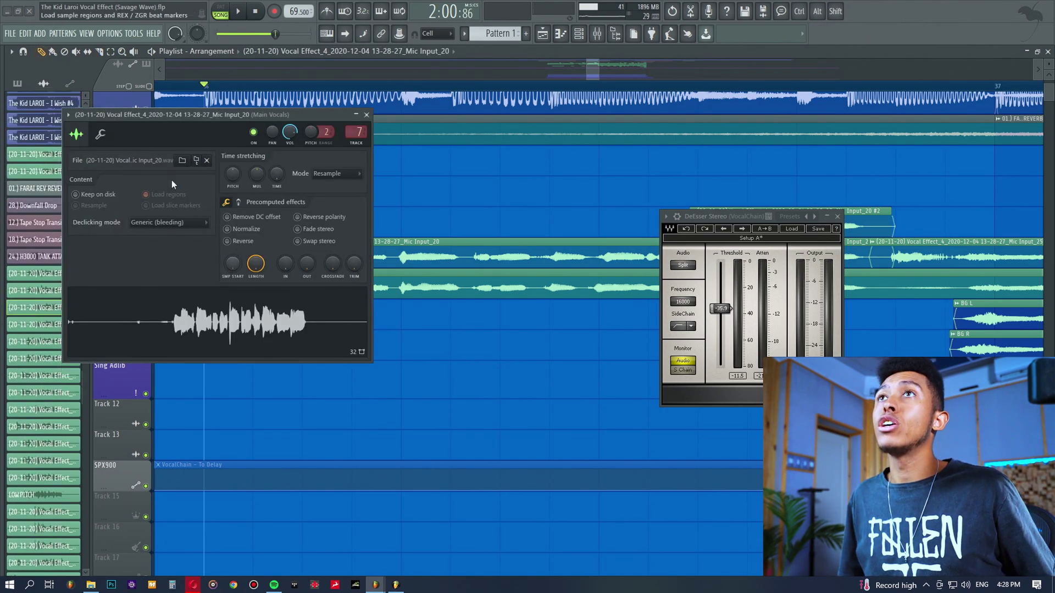
pyautogui.click(100, 134)
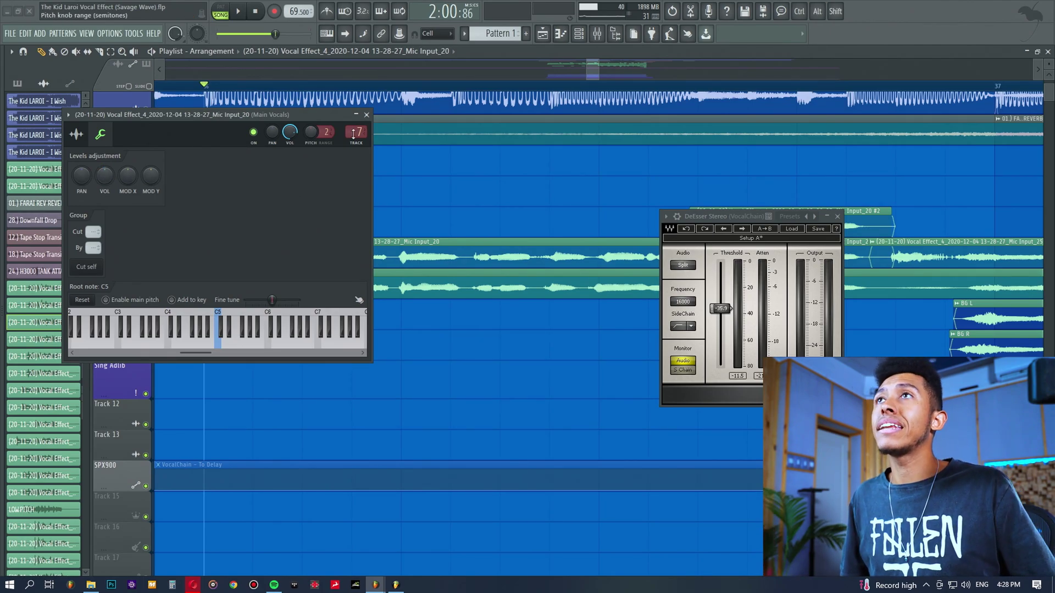
pyautogui.click(366, 114)
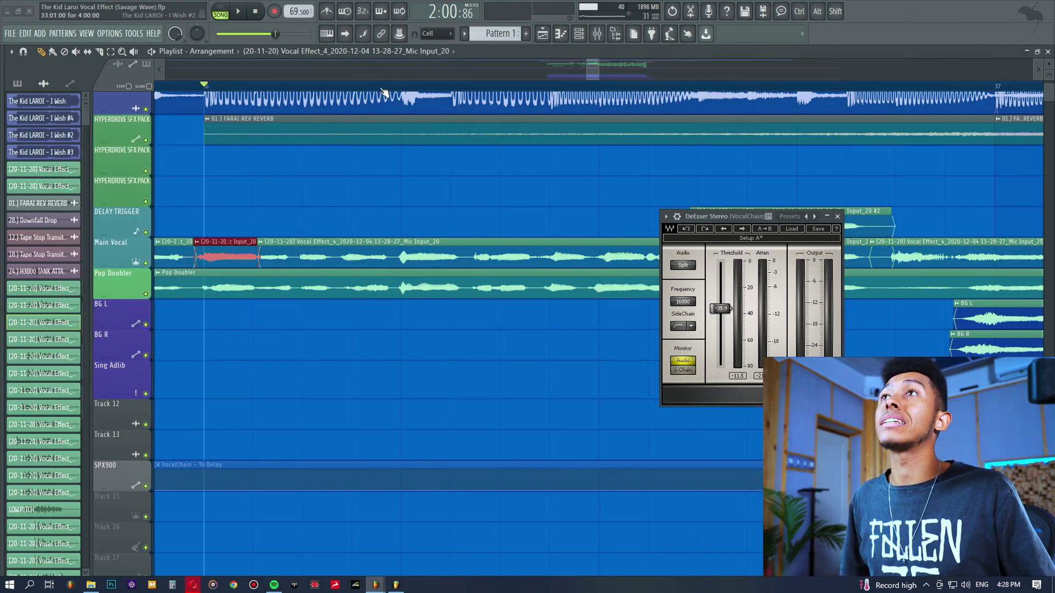
pyautogui.scroll(-5, 378, 78)
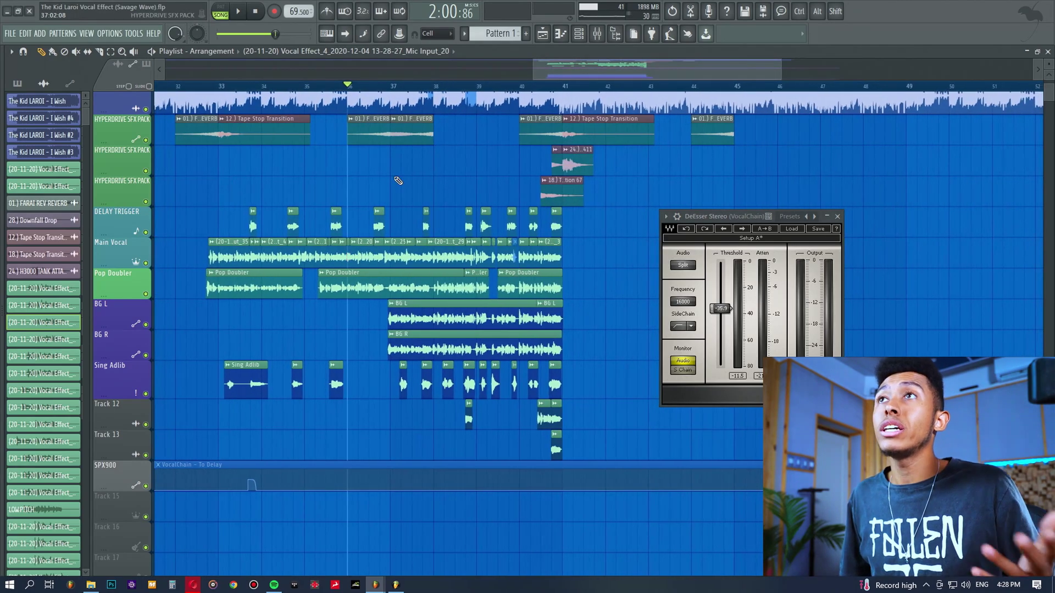
pyautogui.click(597, 34)
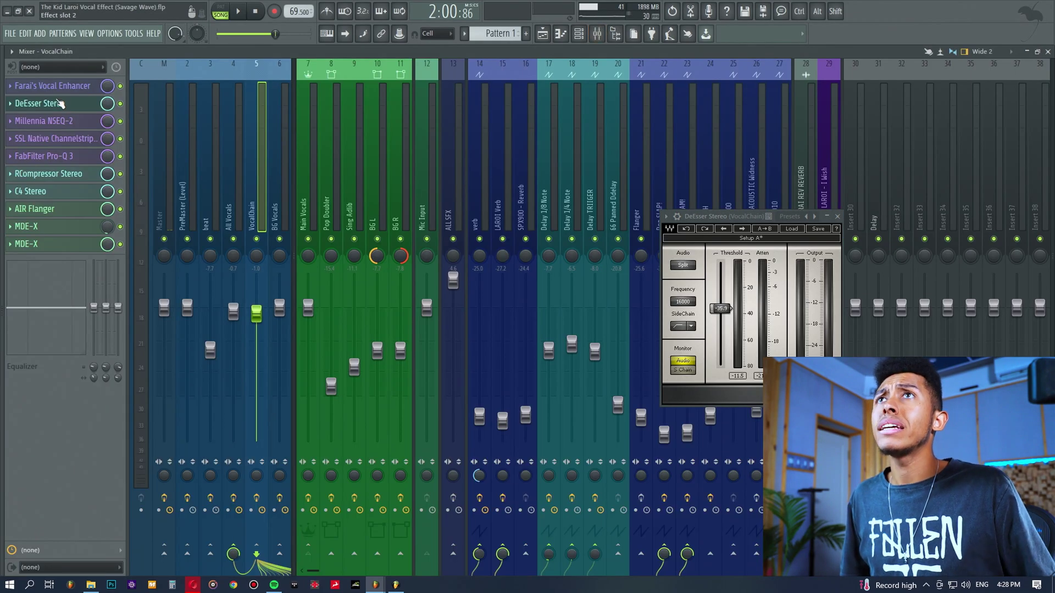
pyautogui.click(57, 105)
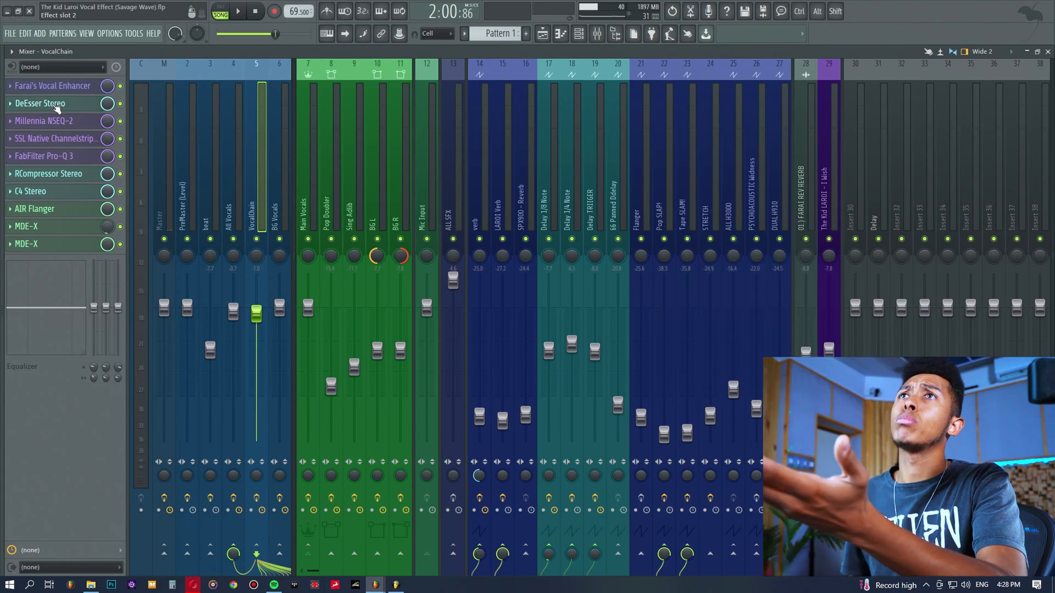
pyautogui.click(57, 140)
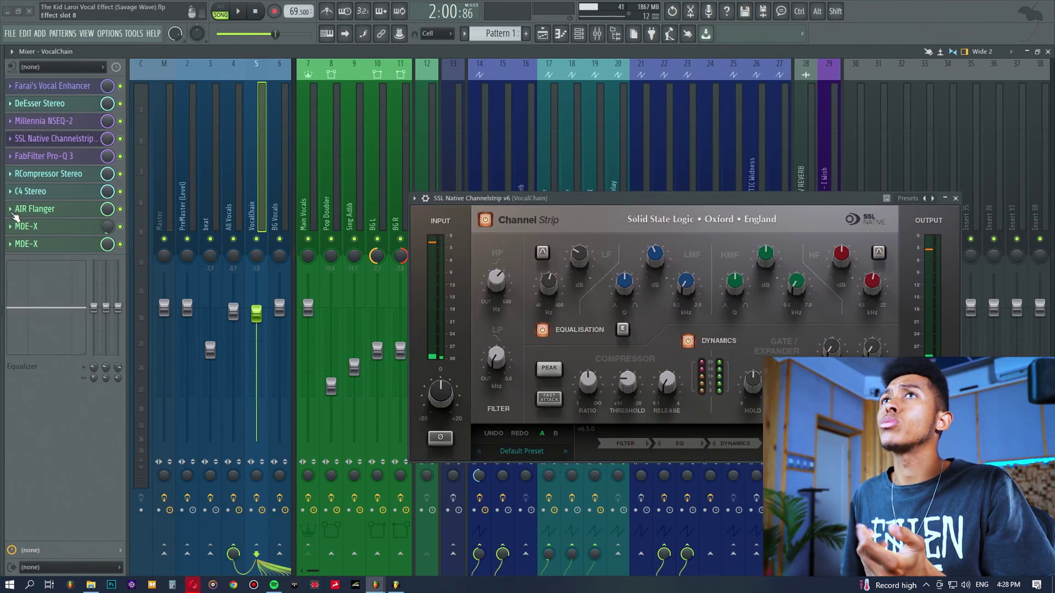
pyautogui.click(55, 138)
pyautogui.click(44, 121)
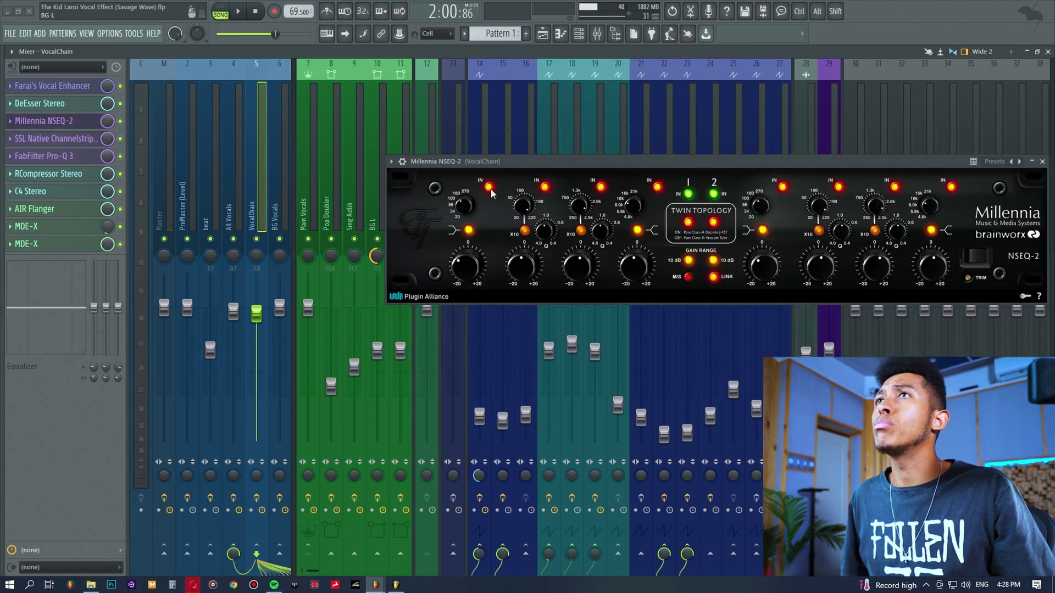
pyautogui.click(44, 121)
pyautogui.click(44, 156)
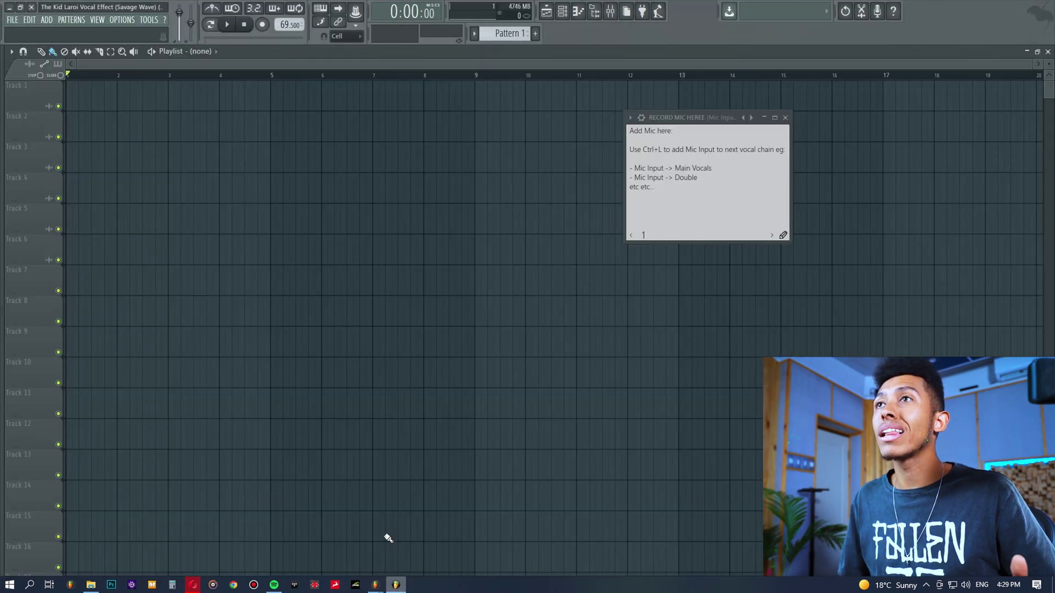
pyautogui.click(610, 12)
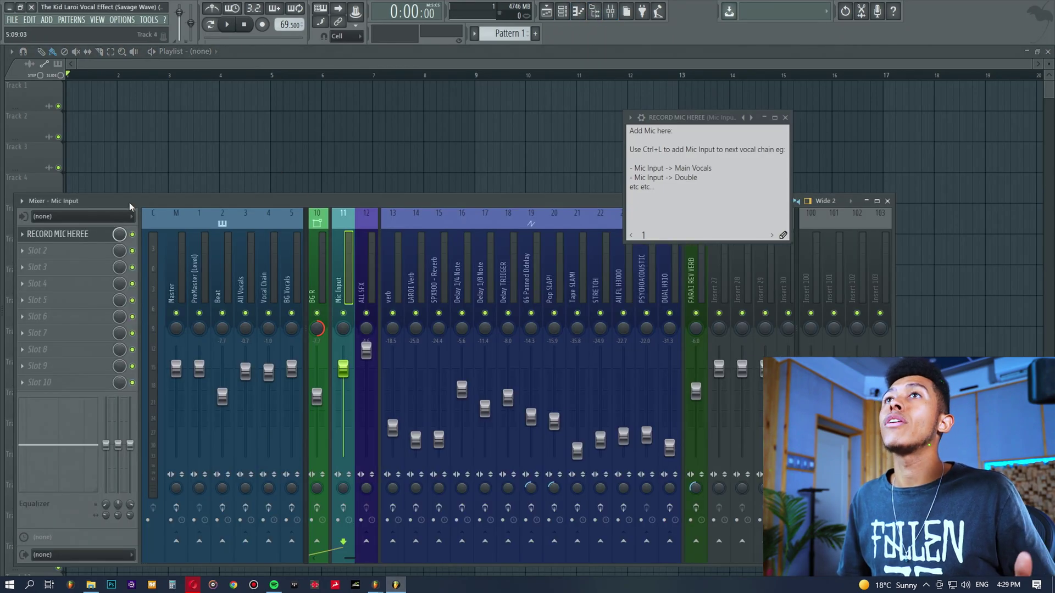
pyautogui.click(877, 202)
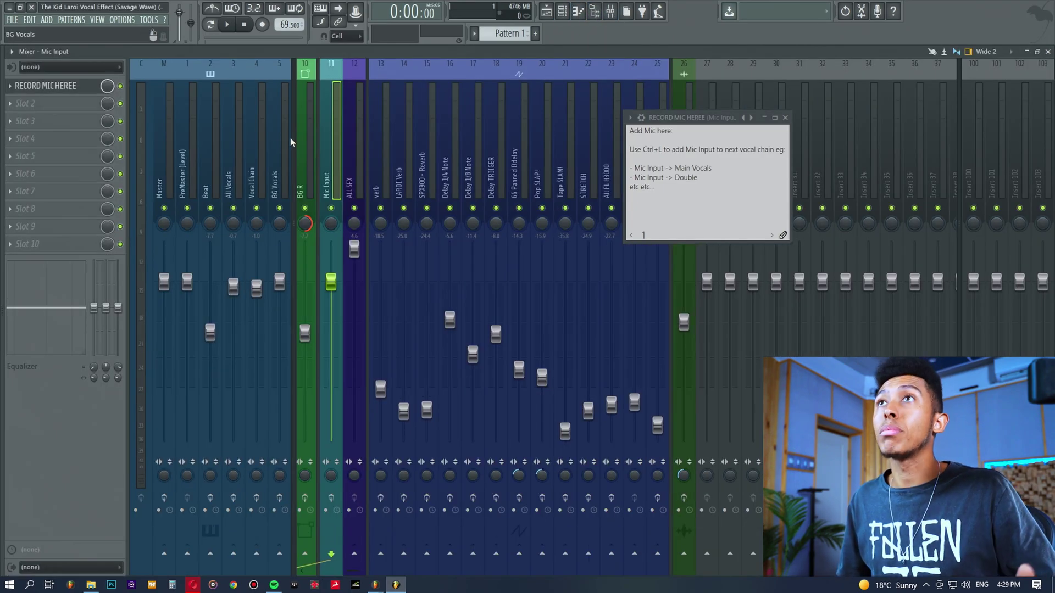
pyautogui.click(257, 139)
pyautogui.click(68, 122)
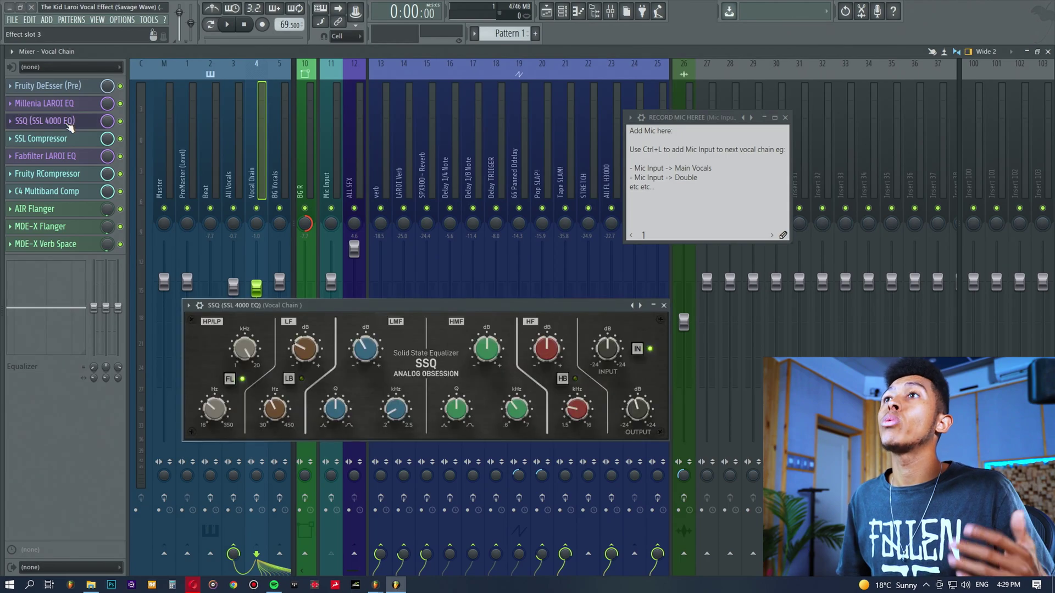
pyautogui.click(68, 122)
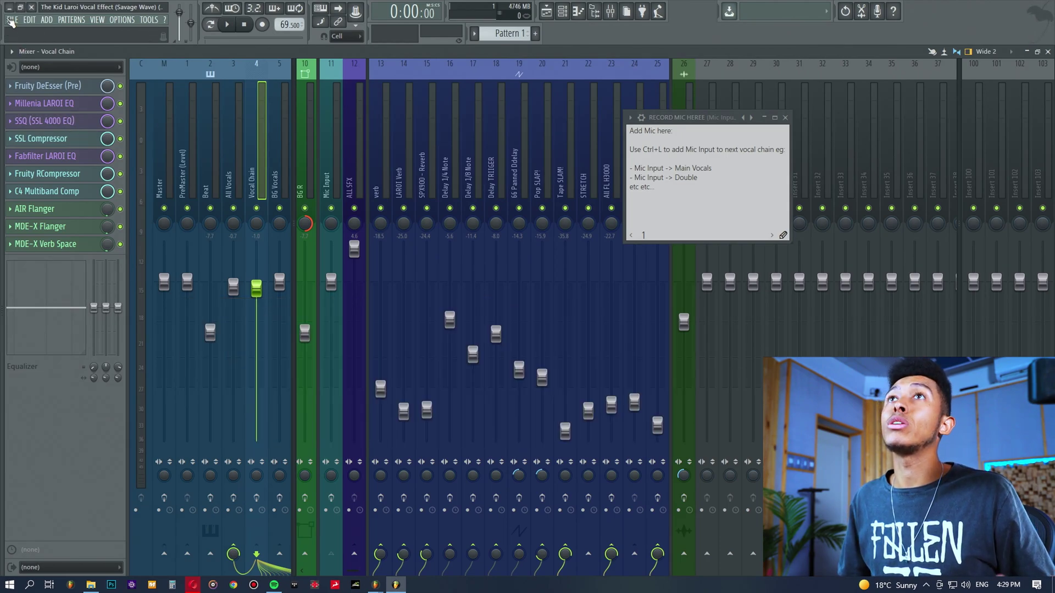